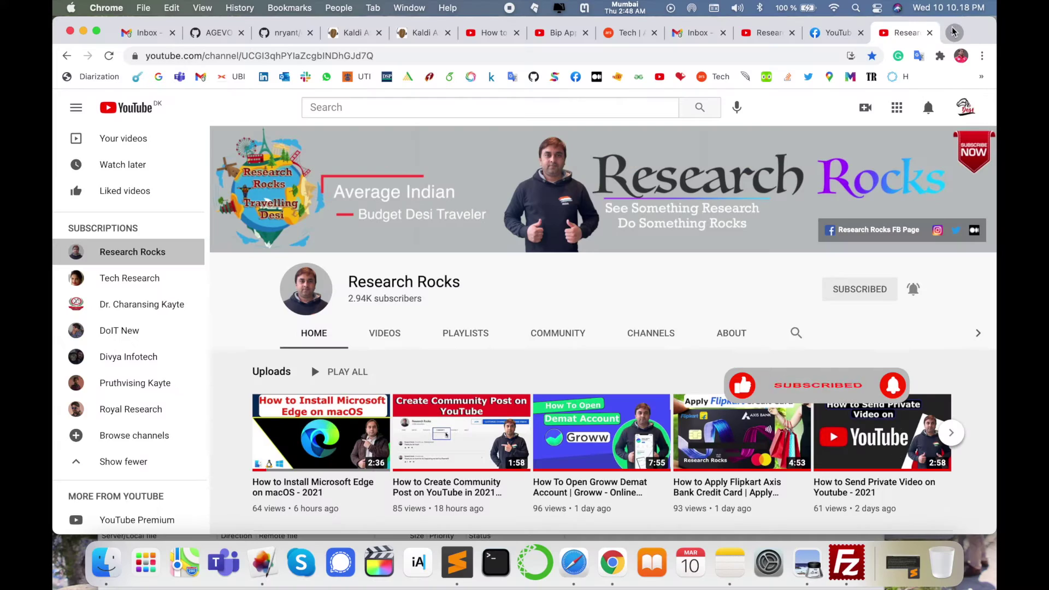
Step: Search Google for 'anydesk' in a new tab and go to the official anydesk.com site
{"action": "left_click", "coordinate": [954, 34]}
{"action": "left_click", "coordinate": [521, 350]}
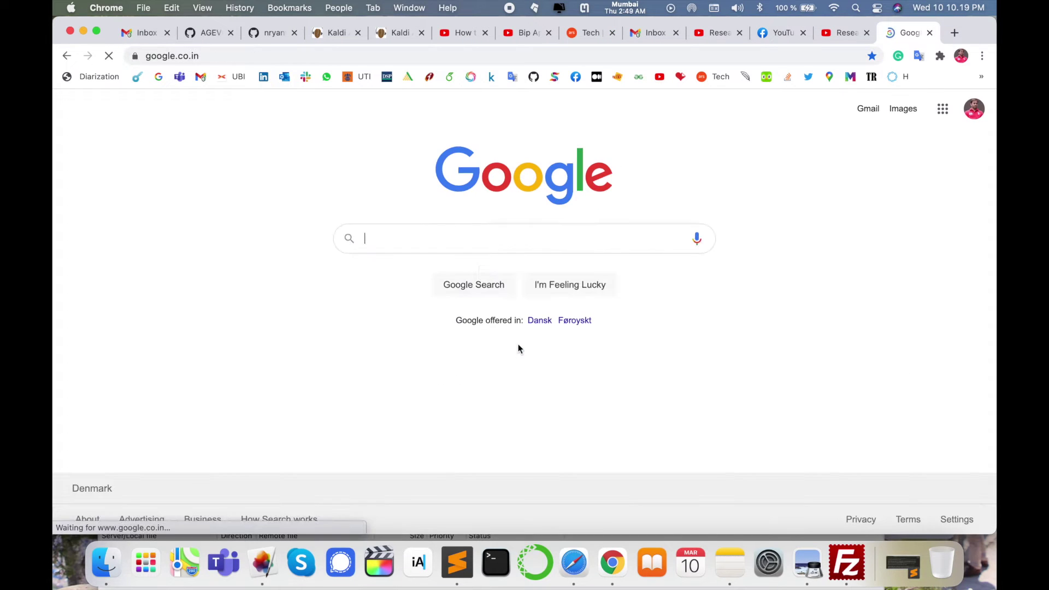
{"action": "type", "text": "anydesk"}
{"action": "key", "text": "Return"}
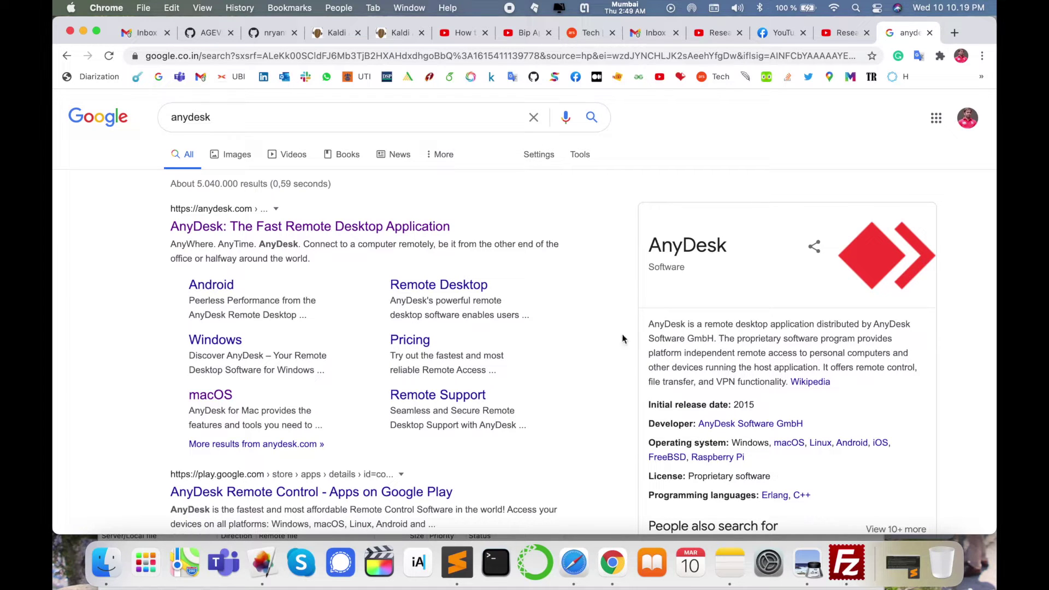
{"action": "left_click", "coordinate": [406, 227]}
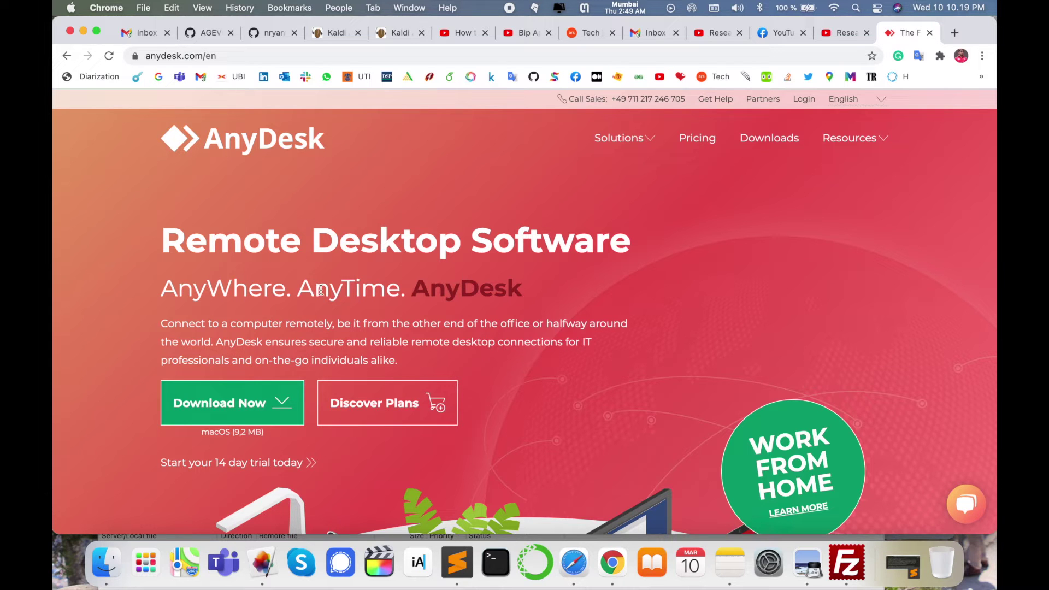
{"action": "scroll", "coordinate": [320, 290], "scroll_direction": "down", "scroll_amount": 2}
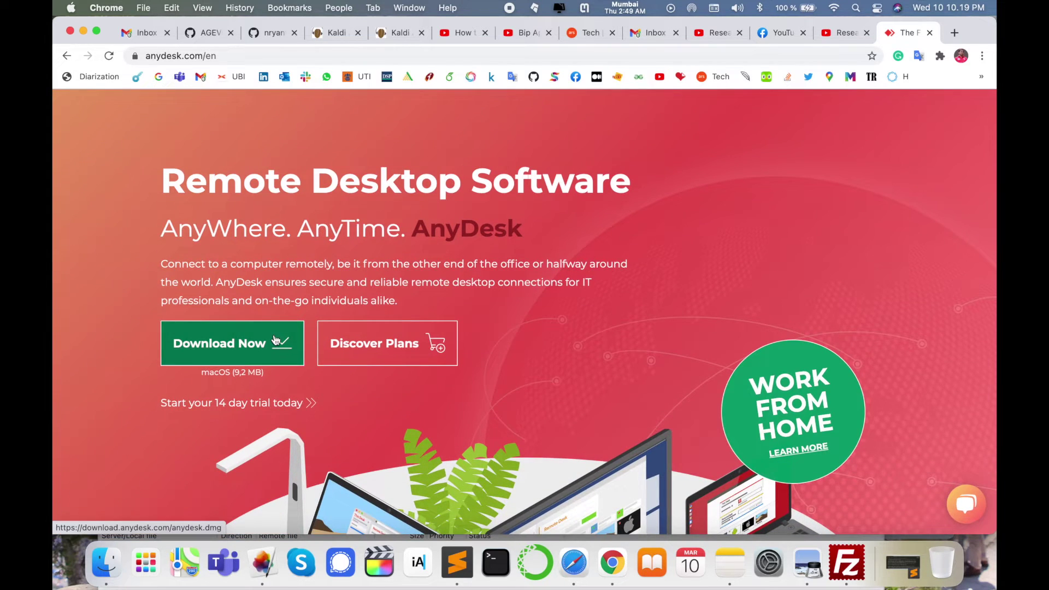
Step: Download the macOS installer anydesk.dmg and begin opening it from the downloads bar
{"action": "left_click", "coordinate": [275, 340]}
{"action": "left_click", "coordinate": [270, 459]}
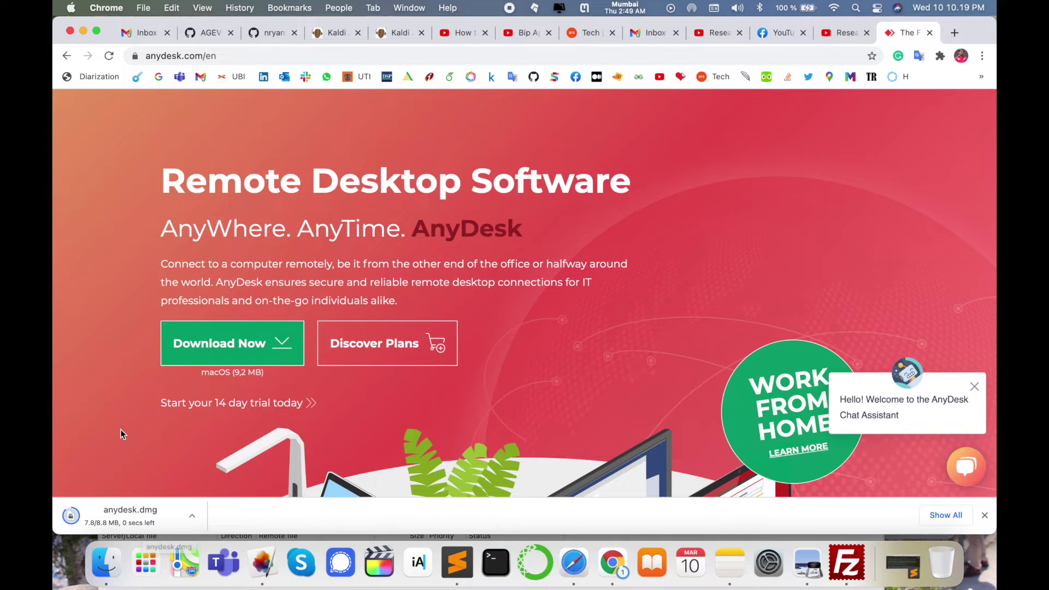
{"action": "scroll", "coordinate": [120, 430], "scroll_direction": "down", "scroll_amount": 8}
{"action": "scroll", "coordinate": [121, 434], "scroll_direction": "down", "scroll_amount": 3}
{"action": "scroll", "coordinate": [120, 434], "scroll_direction": "down", "scroll_amount": 3}
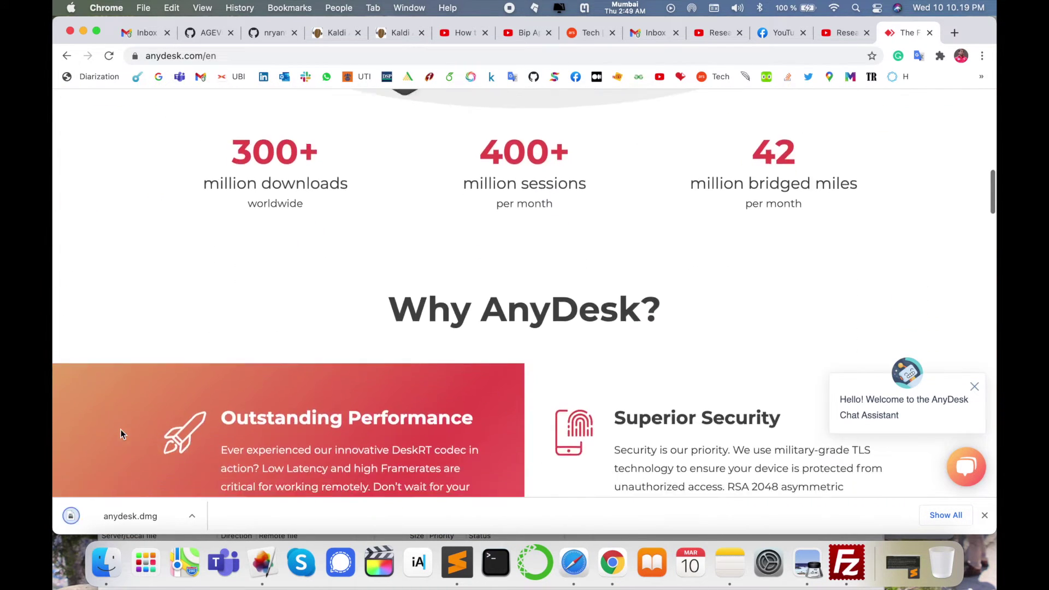
{"action": "scroll", "coordinate": [120, 435], "scroll_direction": "down", "scroll_amount": 2}
{"action": "scroll", "coordinate": [120, 435], "scroll_direction": "down", "scroll_amount": 5}
{"action": "scroll", "coordinate": [121, 434], "scroll_direction": "down", "scroll_amount": 5}
{"action": "scroll", "coordinate": [120, 434], "scroll_direction": "down", "scroll_amount": 1}
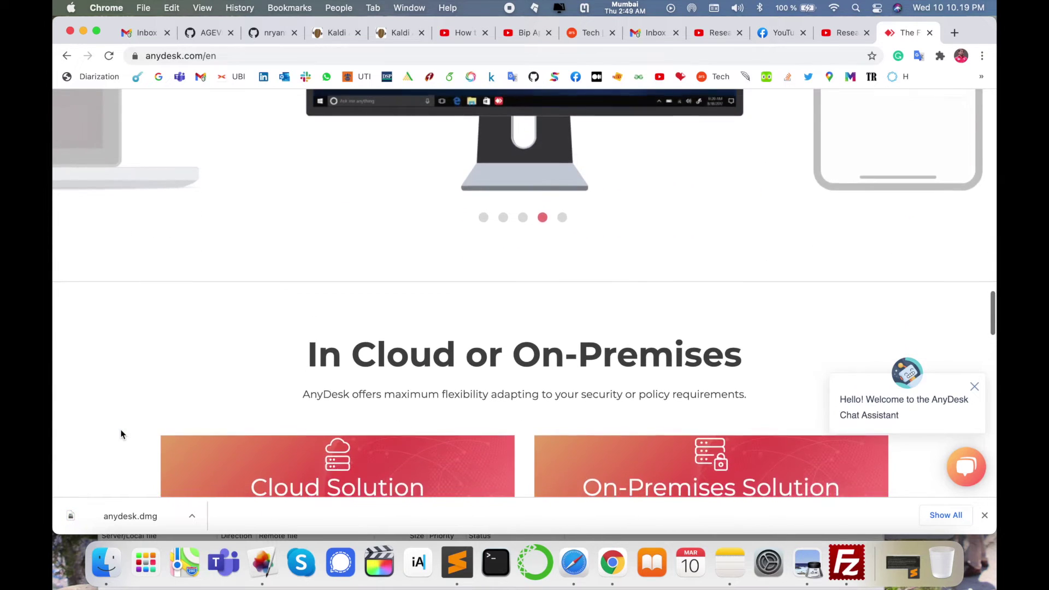
{"action": "scroll", "coordinate": [121, 435], "scroll_direction": "down", "scroll_amount": 3}
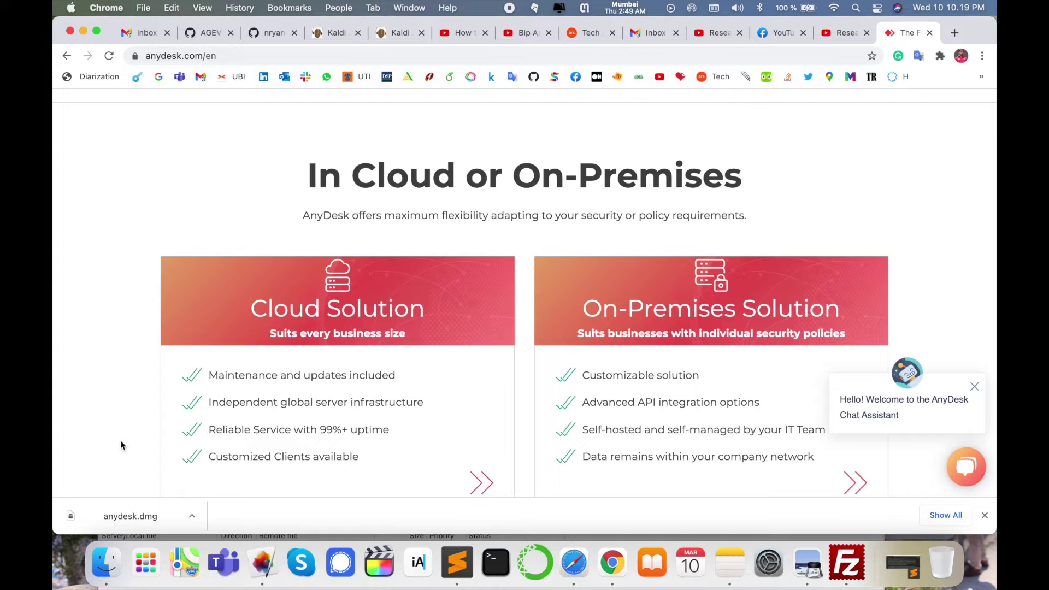
{"action": "left_click", "coordinate": [128, 517]}
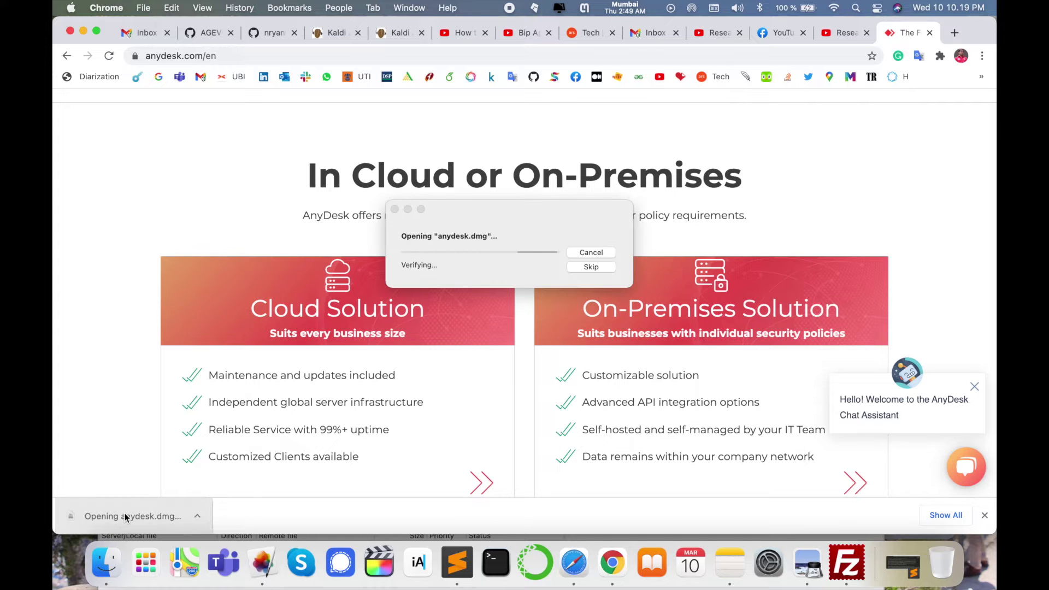
{"action": "scroll", "coordinate": [203, 428], "scroll_direction": "up", "scroll_amount": 3}
{"action": "scroll", "coordinate": [246, 344], "scroll_direction": "up", "scroll_amount": 15}
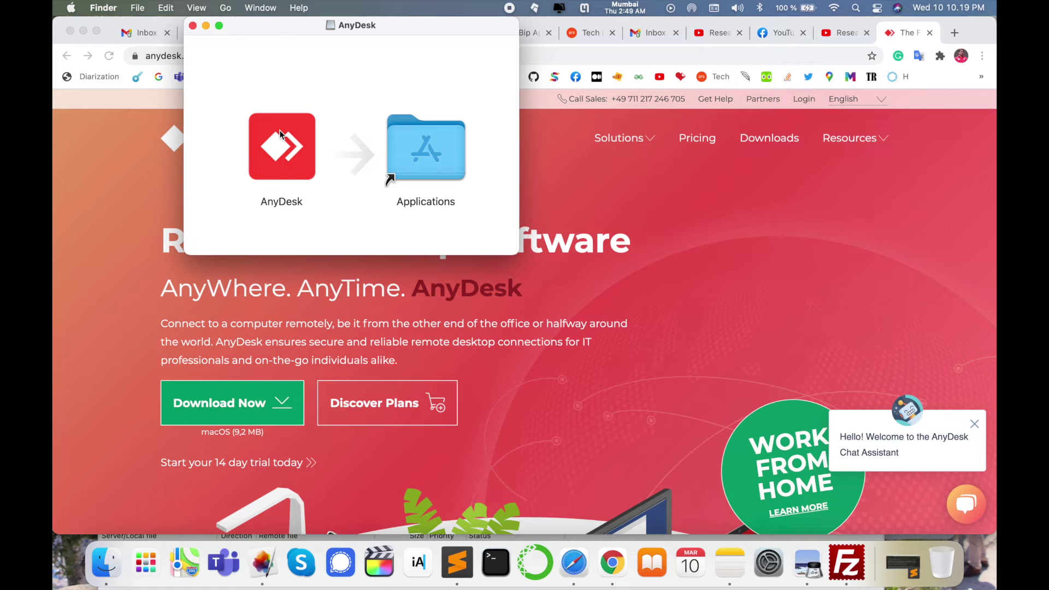
Step: Copy AnyDesk into Applications replacing the old app, then launch it via Launchpad and approve the Internet-download warning
{"action": "left_click_drag", "start_coordinate": [281, 148], "coordinate": [422, 142]}
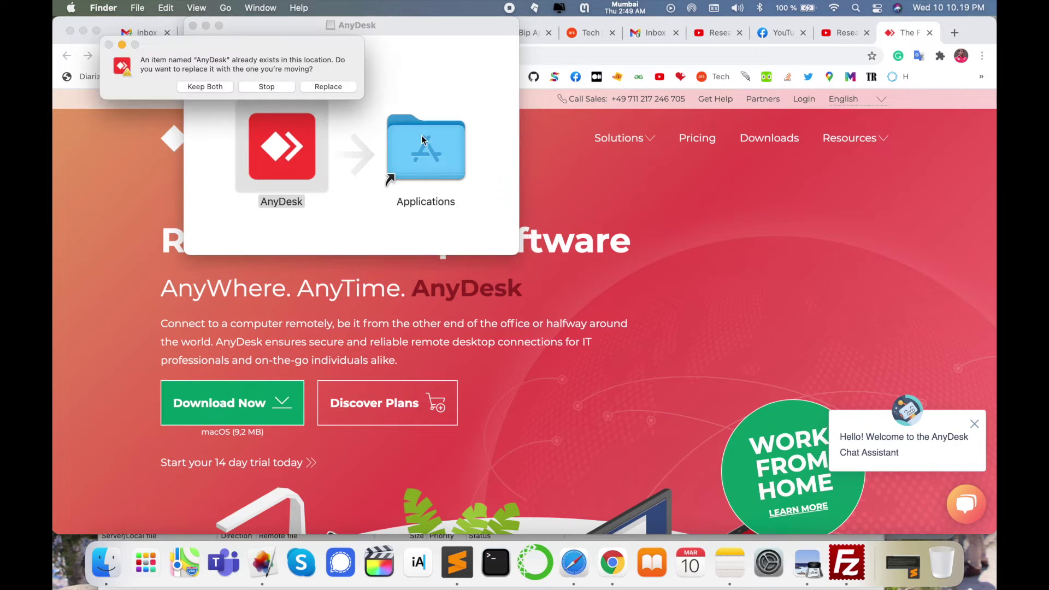
{"action": "left_click", "coordinate": [327, 87]}
{"action": "left_click", "coordinate": [146, 562]}
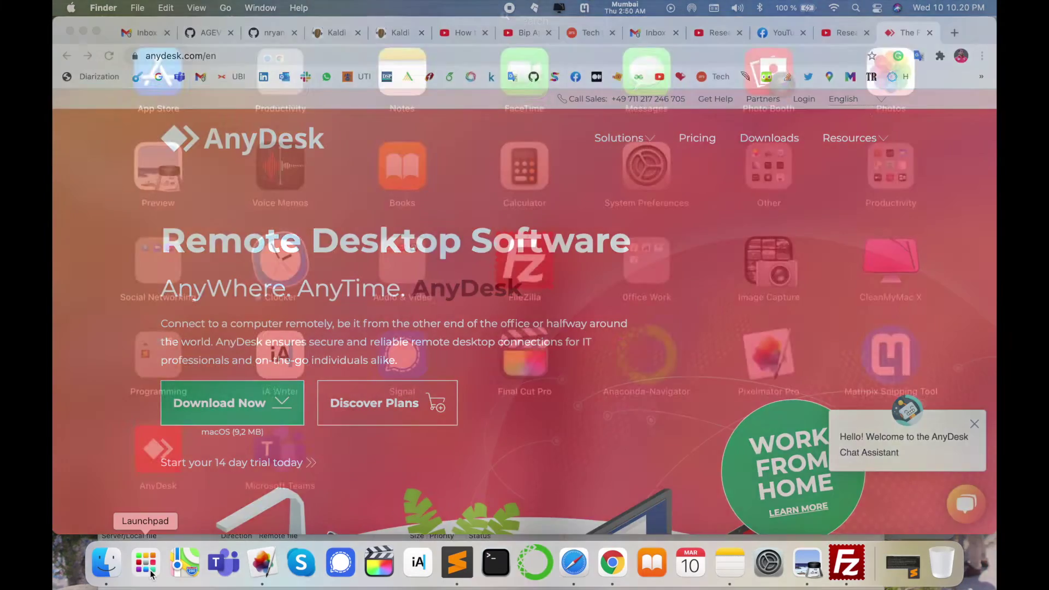
{"action": "left_click", "coordinate": [151, 574]}
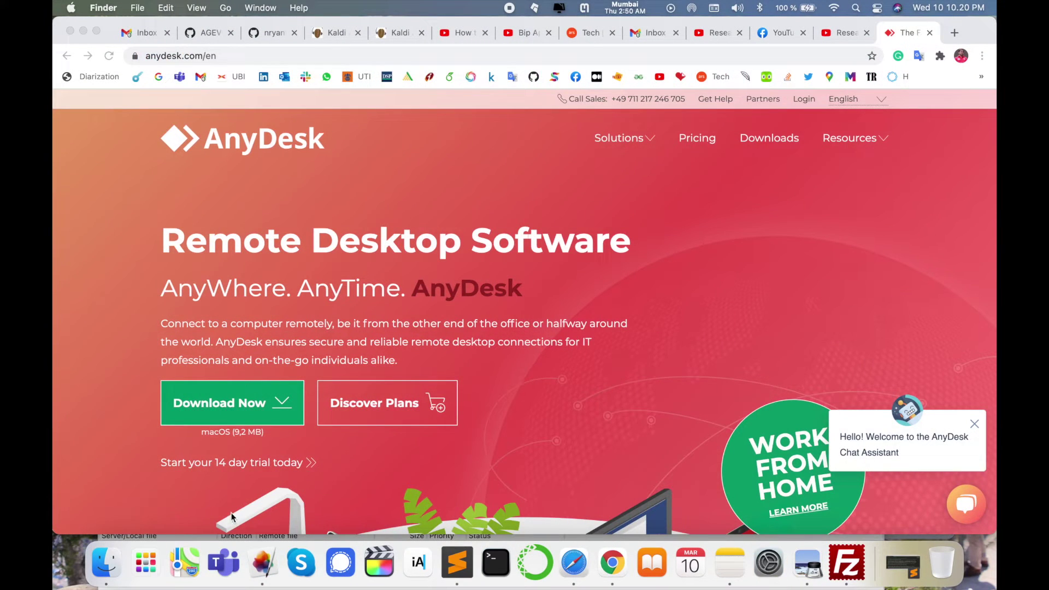
{"action": "left_click", "coordinate": [145, 564]}
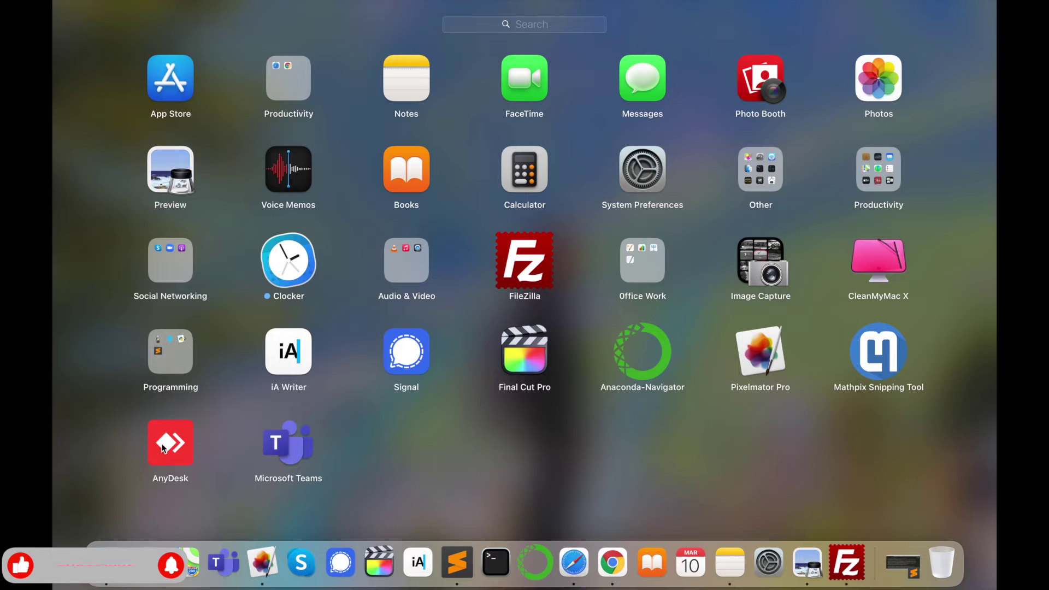
{"action": "left_click", "coordinate": [161, 446]}
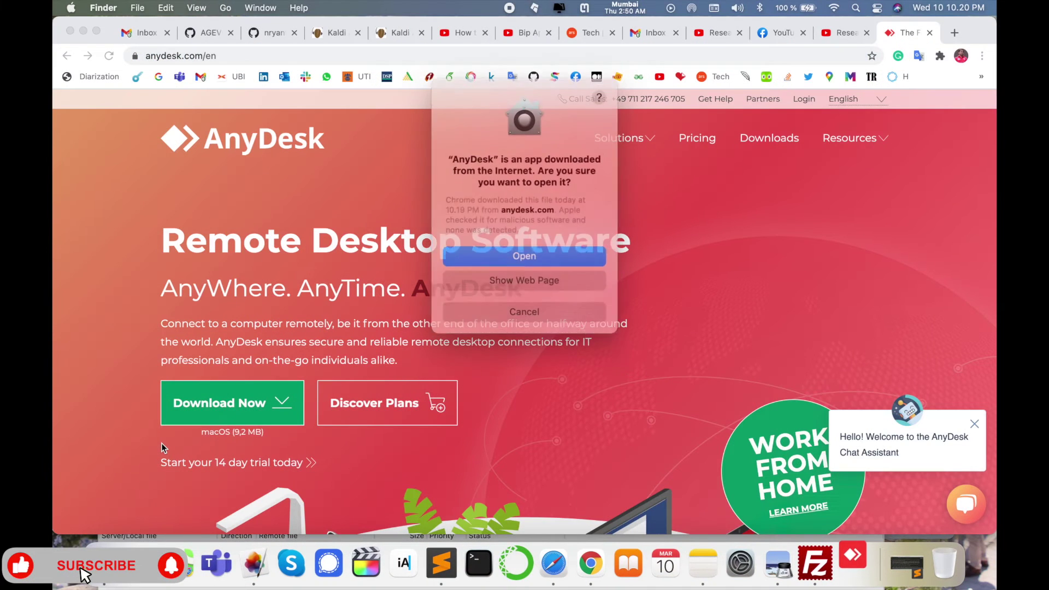
{"action": "left_click", "coordinate": [565, 259]}
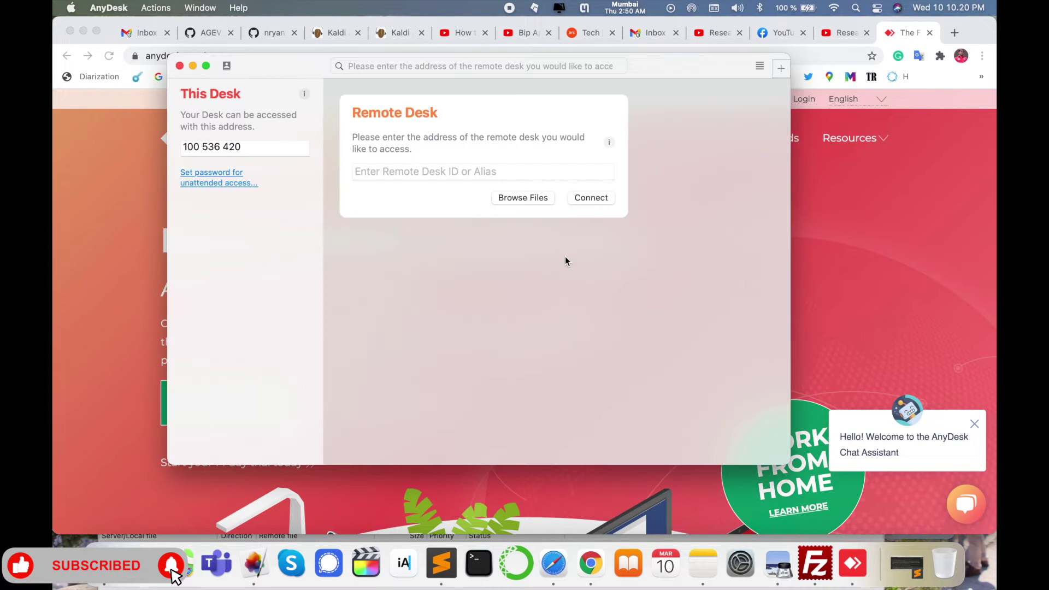
Step: Paste the colleague's desk ID into the Remote Desk field and connect to their Mac
{"action": "left_click_drag", "start_coordinate": [338, 62], "coordinate": [324, 60]}
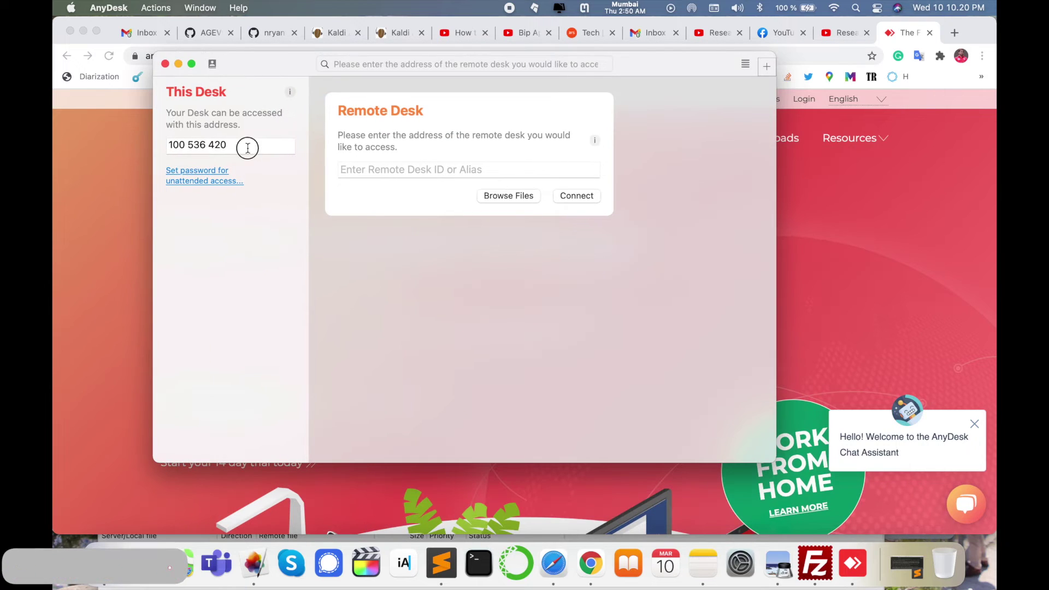
{"action": "triple_click", "coordinate": [248, 147]}
{"action": "left_click", "coordinate": [386, 170]}
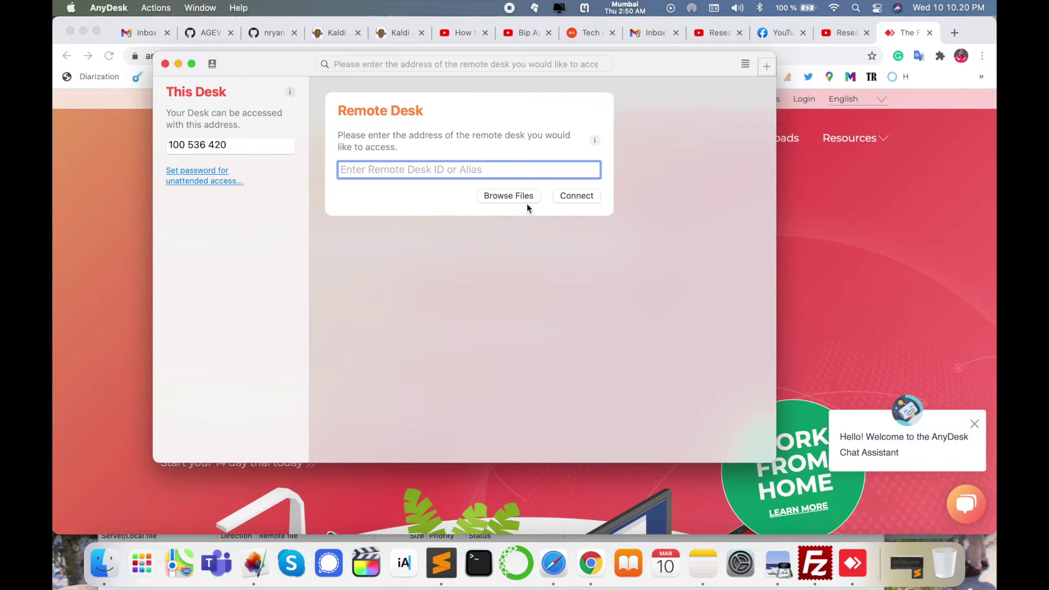
{"action": "type", "text": "930527019"}
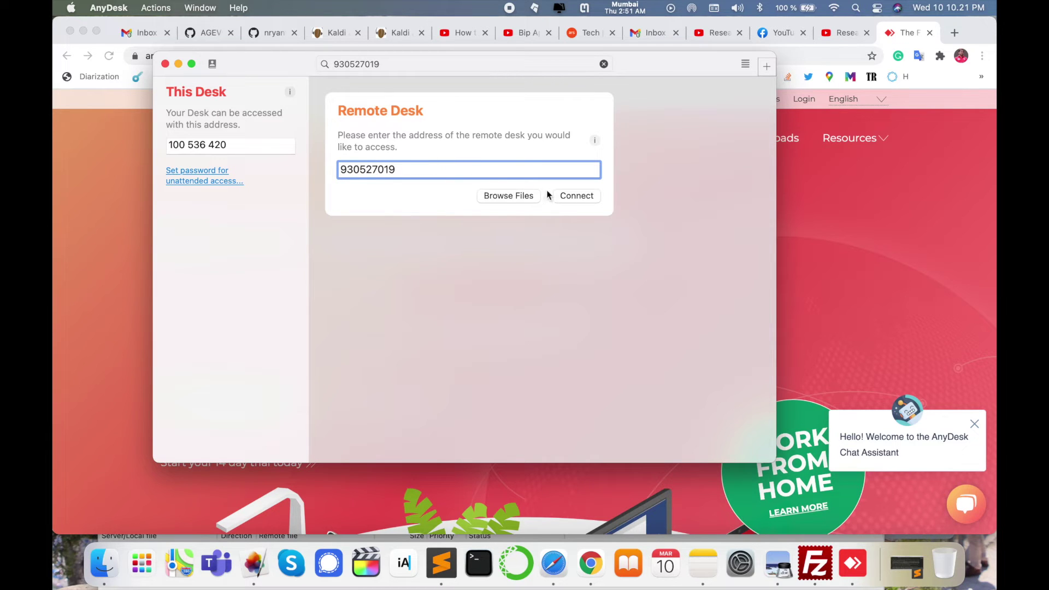
{"action": "left_click", "coordinate": [591, 197]}
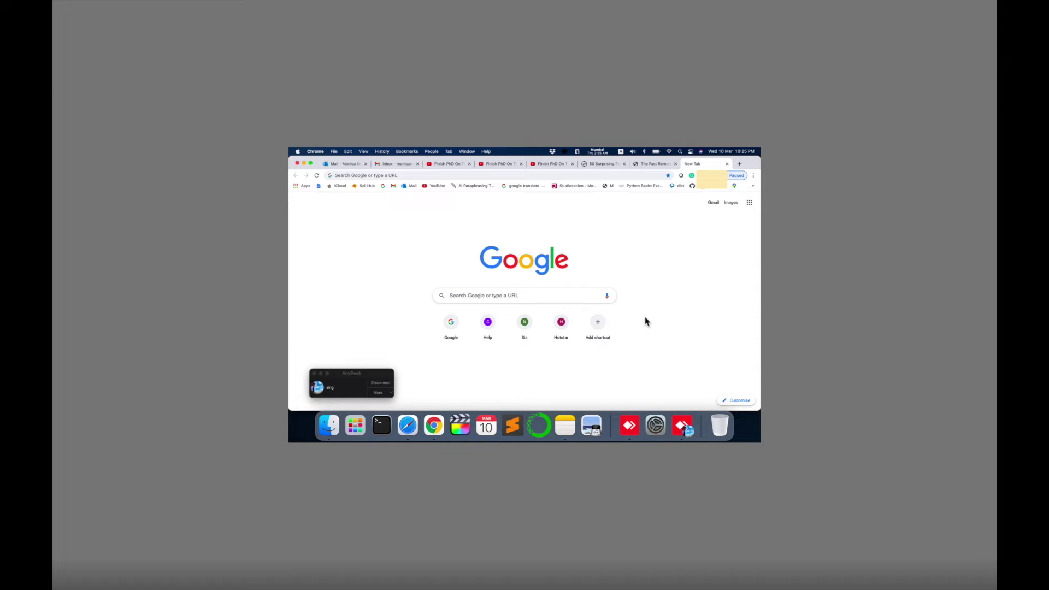
Step: Leave the full-screen session view and bring the AnyDesk remote session back to the front
{"action": "left_click", "coordinate": [404, 280]}
{"action": "left_click", "coordinate": [526, 237]}
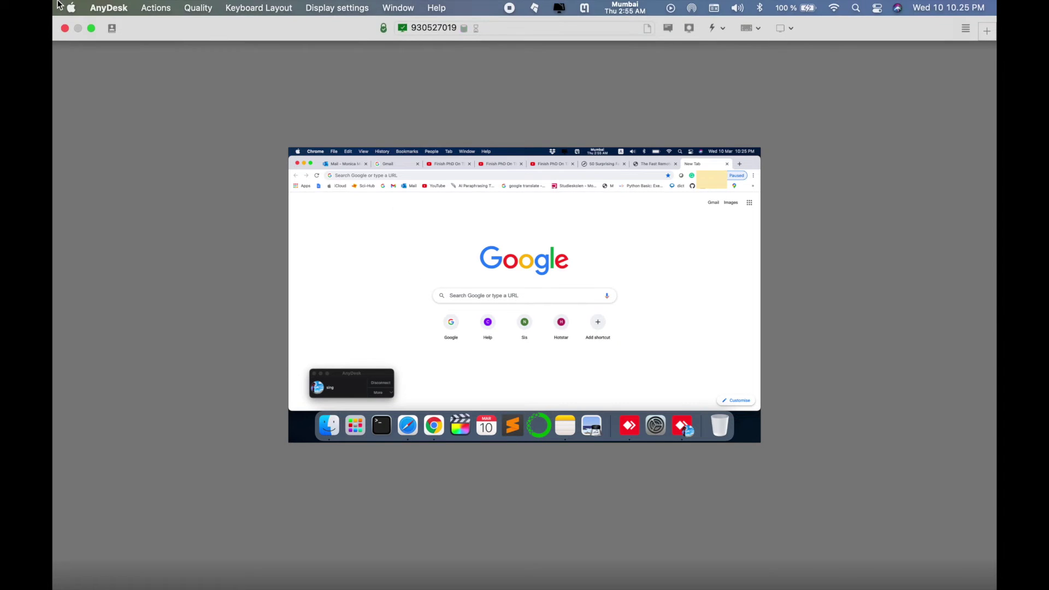
{"action": "left_click", "coordinate": [110, 28]}
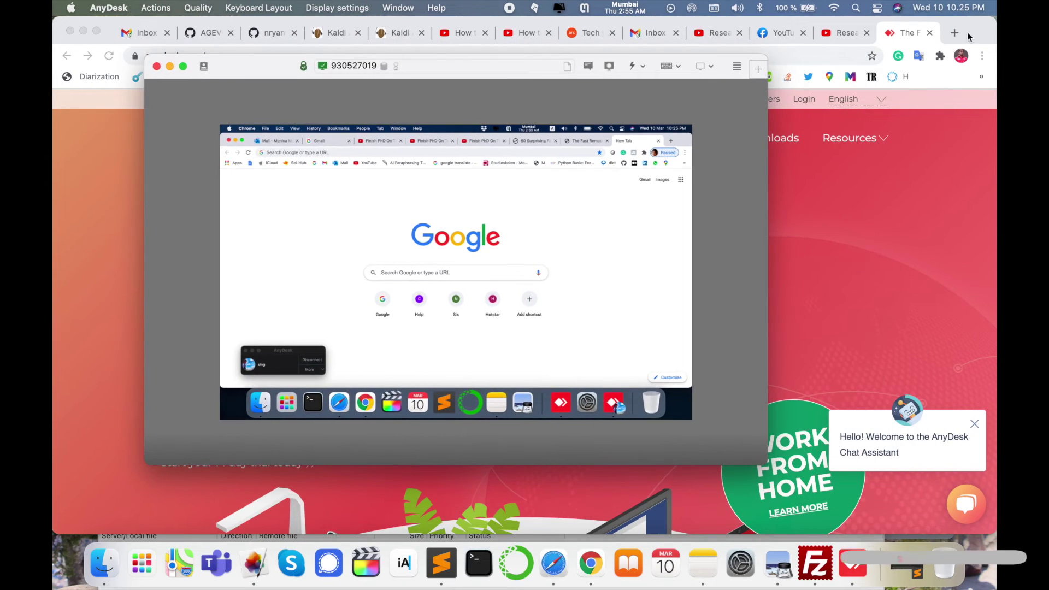
{"action": "left_click", "coordinate": [959, 32]}
{"action": "key", "text": "super+Tab"}
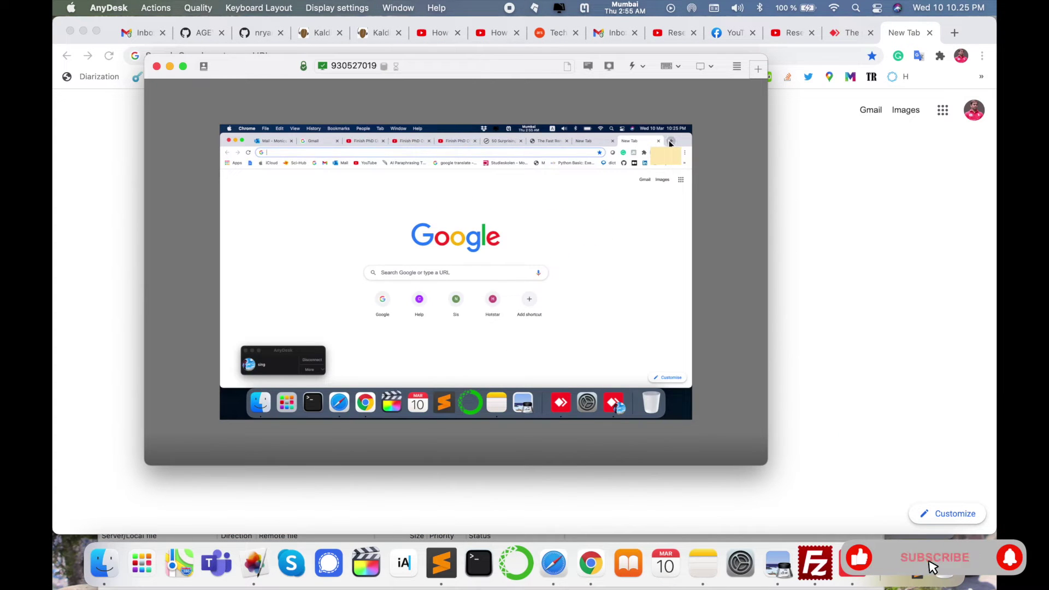
Step: On the remote Mac, load Google, accept consent, run the google translate bookmark search, then focus the text editor
{"action": "left_click", "coordinate": [381, 300]}
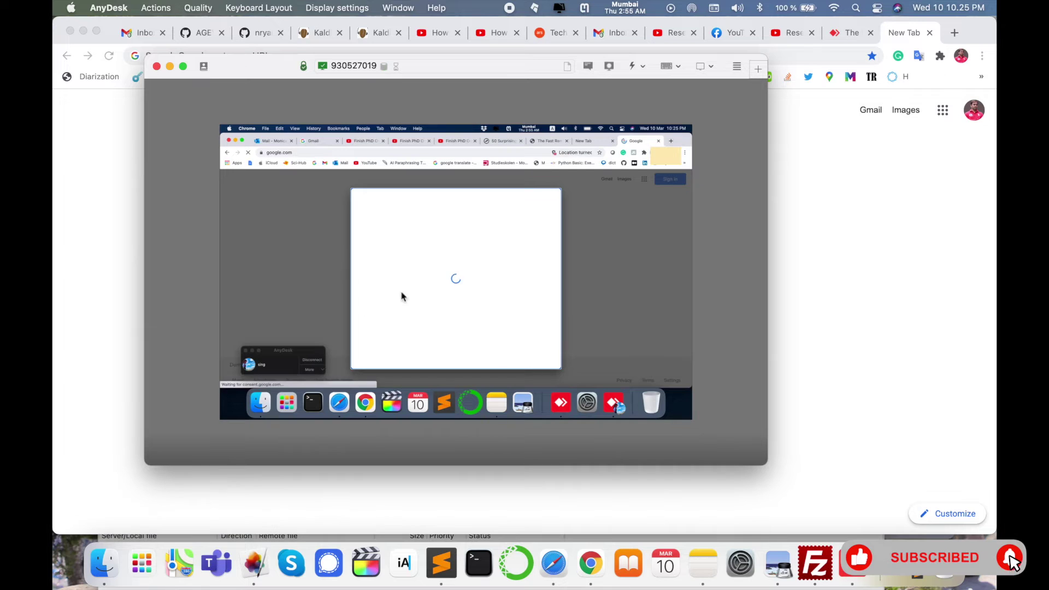
{"action": "left_click", "coordinate": [536, 359]}
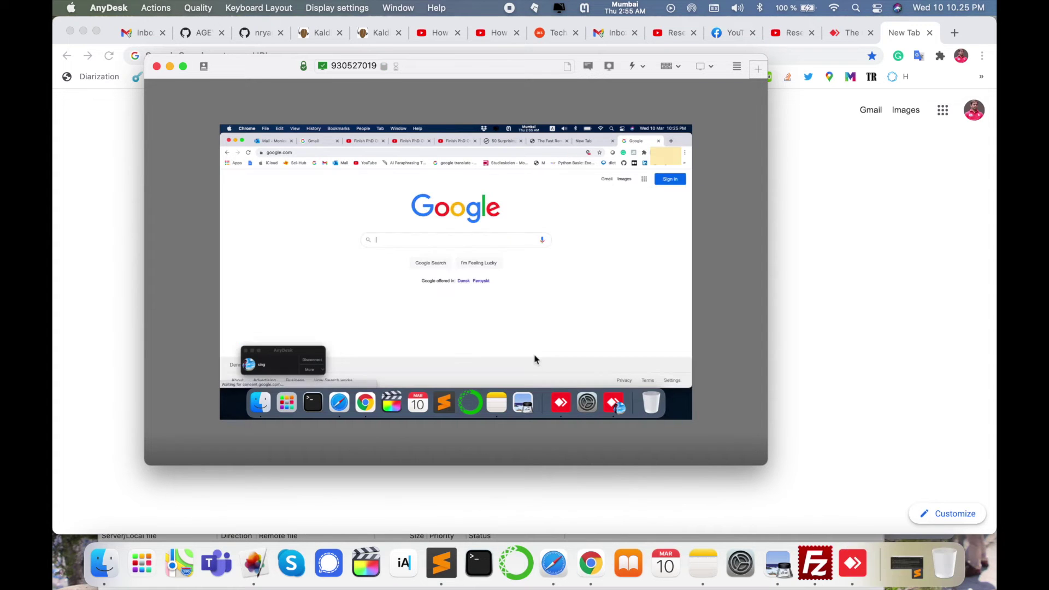
{"action": "left_click", "coordinate": [453, 163]}
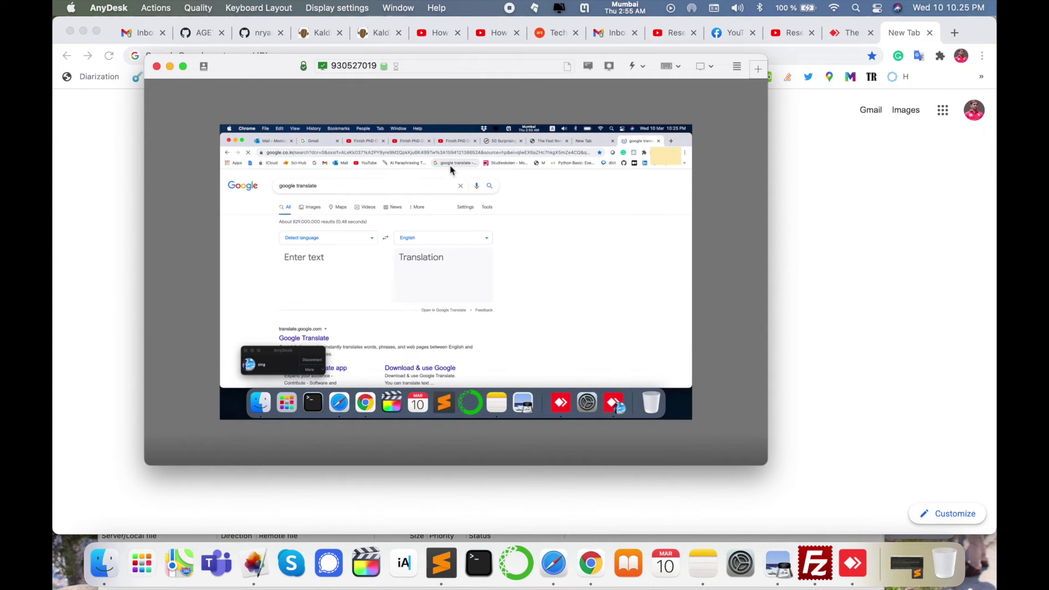
{"action": "left_click", "coordinate": [309, 164]}
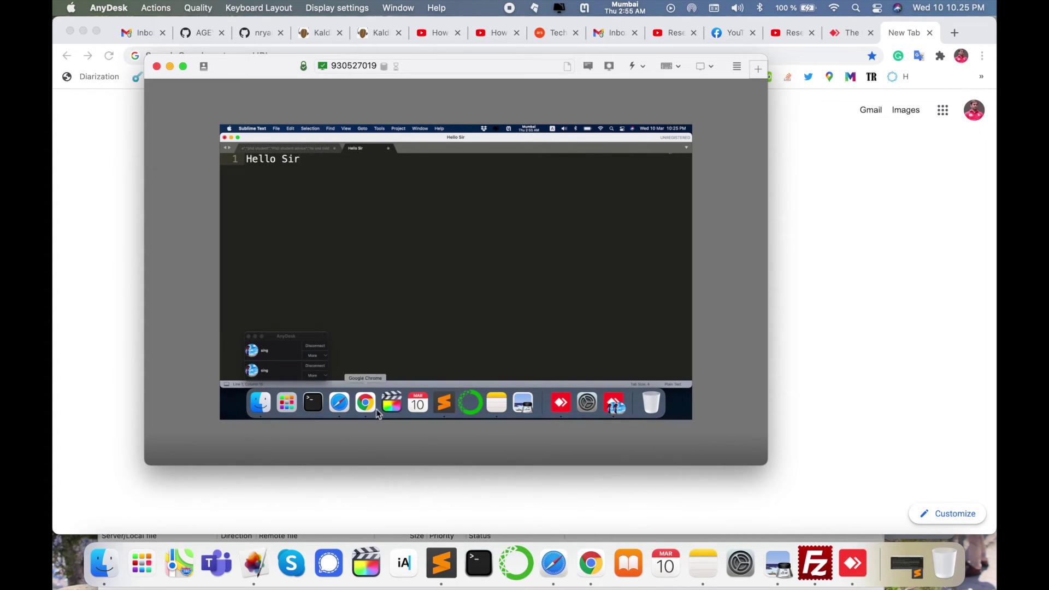
Step: Switch the remote Mac to Terminal and launch Anaconda-Navigator from its Dock
{"action": "left_click", "coordinate": [312, 402]}
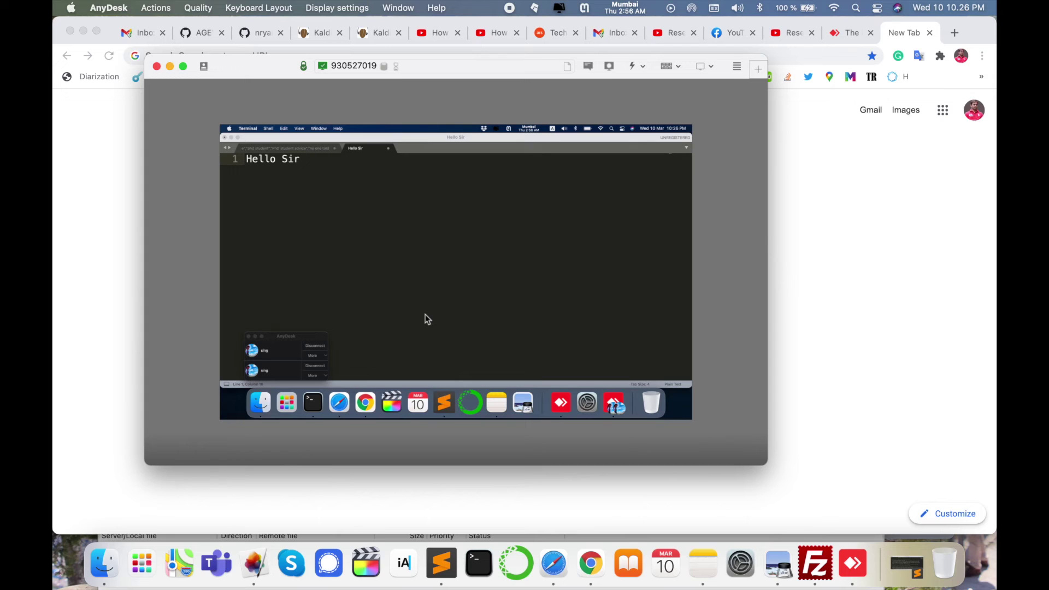
{"action": "left_click", "coordinate": [473, 403]}
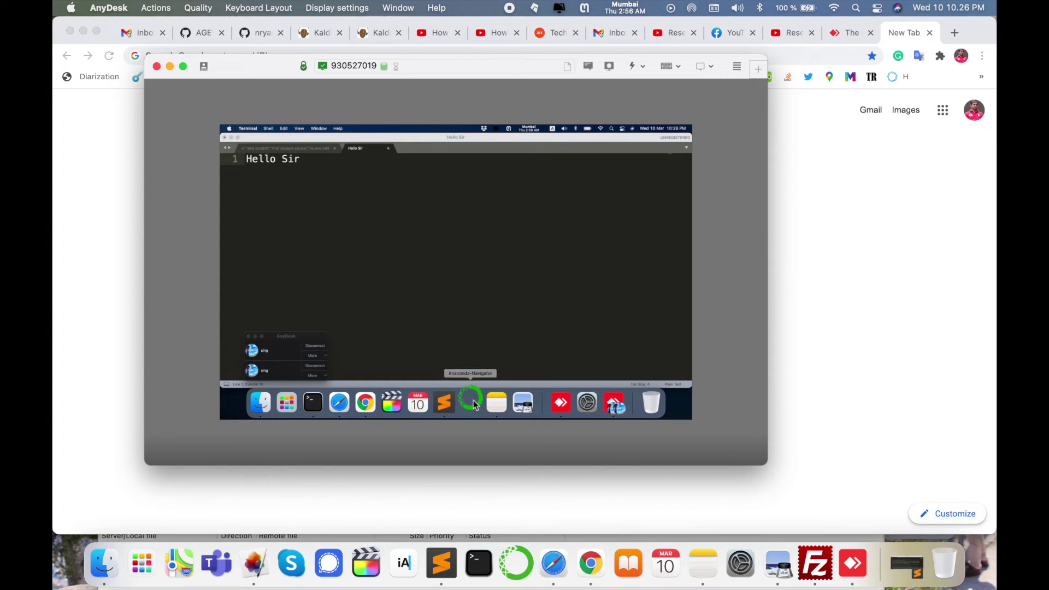